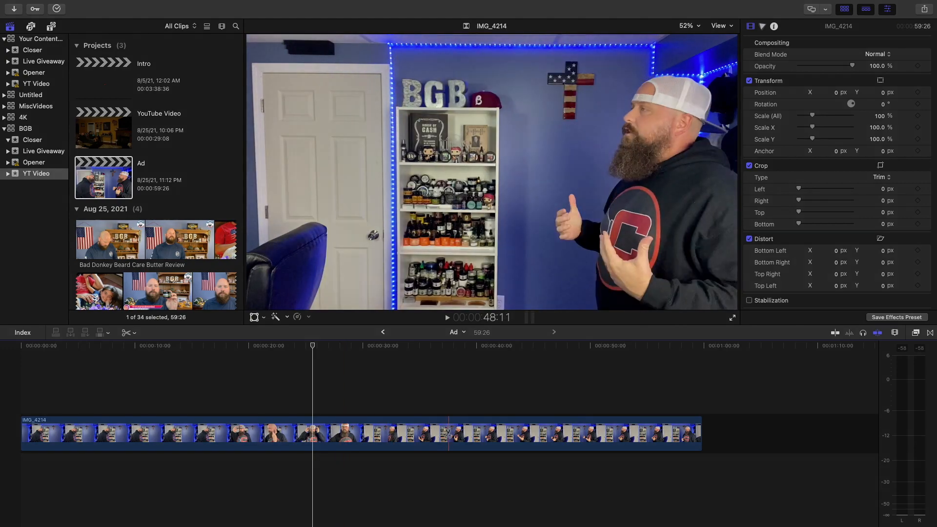
- Play the Ad timeline from its start to review the opening of the IMG_4214 clip
key("a")
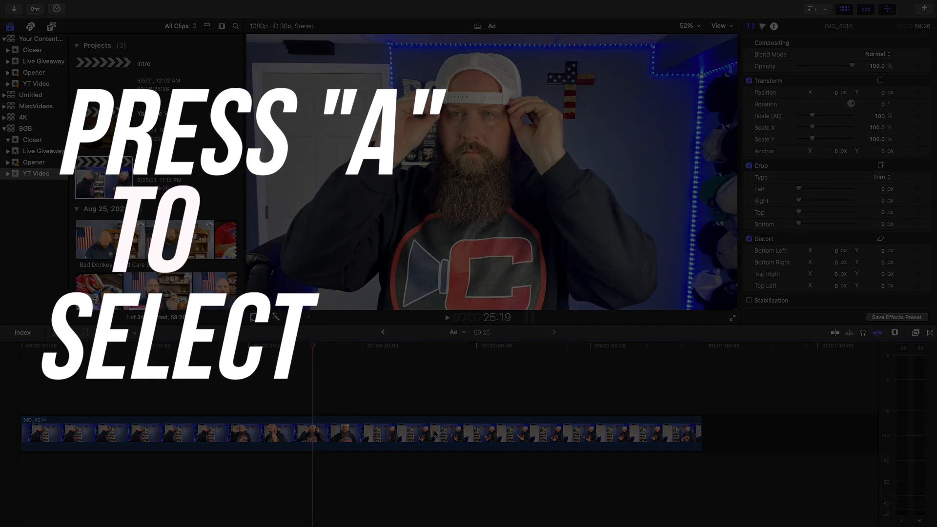
key("b")
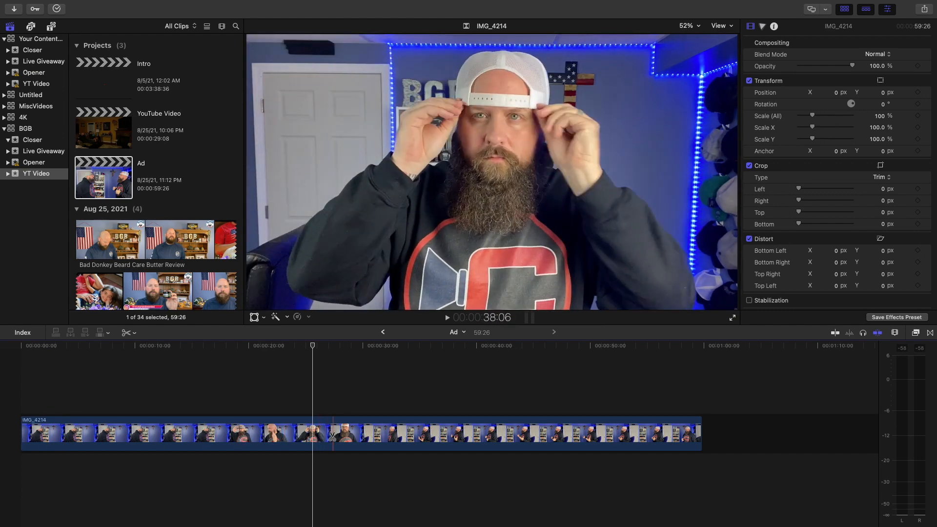
left_click(19, 403)
key("space")
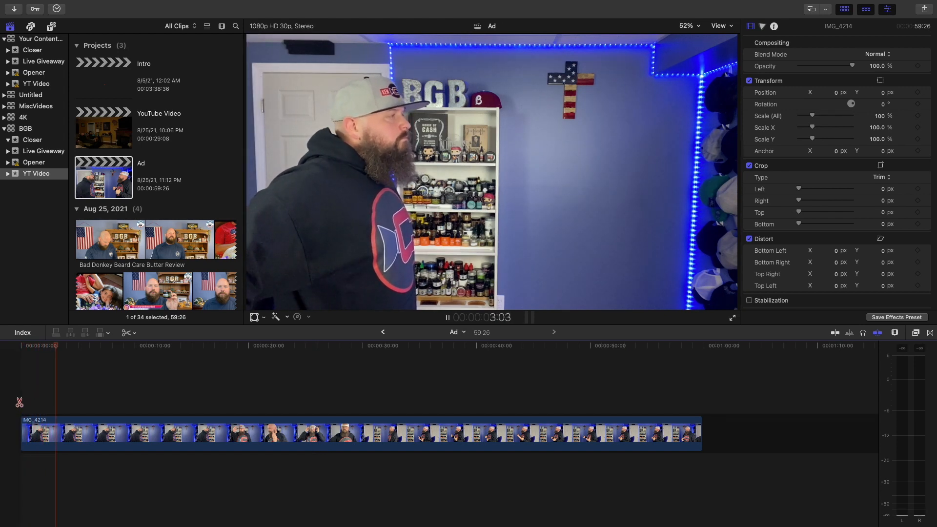
key("space")
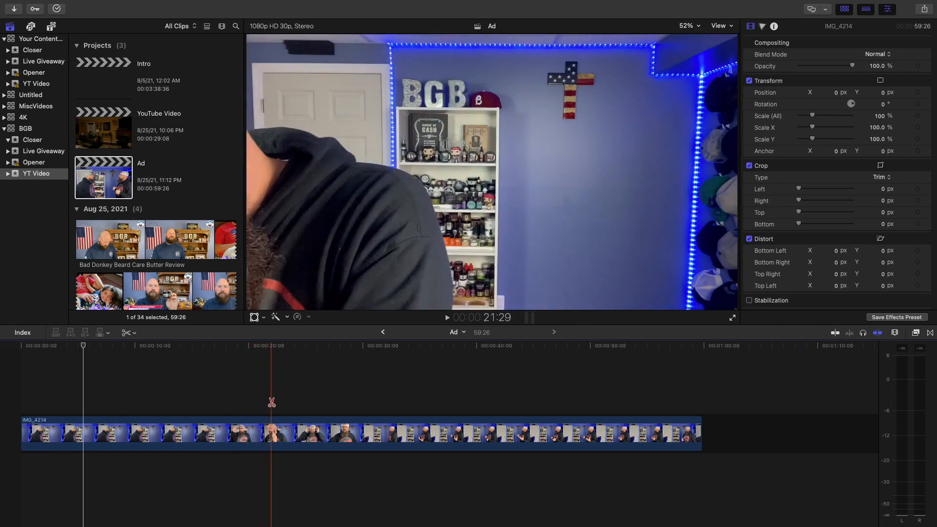
- Split the IMG_4214 clip with the Blade tool at about 18 seconds and about 33 seconds, isolating the part where the man changes sides
scroll(274, 403, "right", 1)
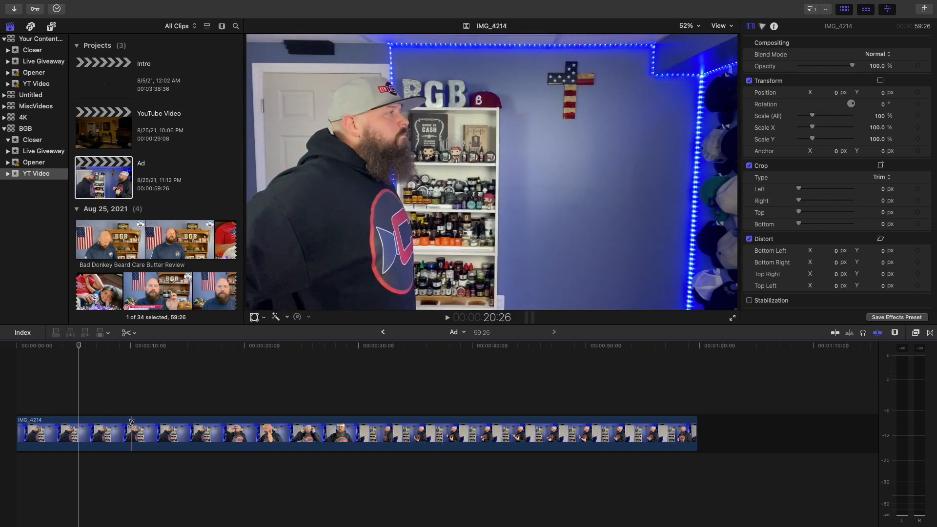
left_click(226, 434)
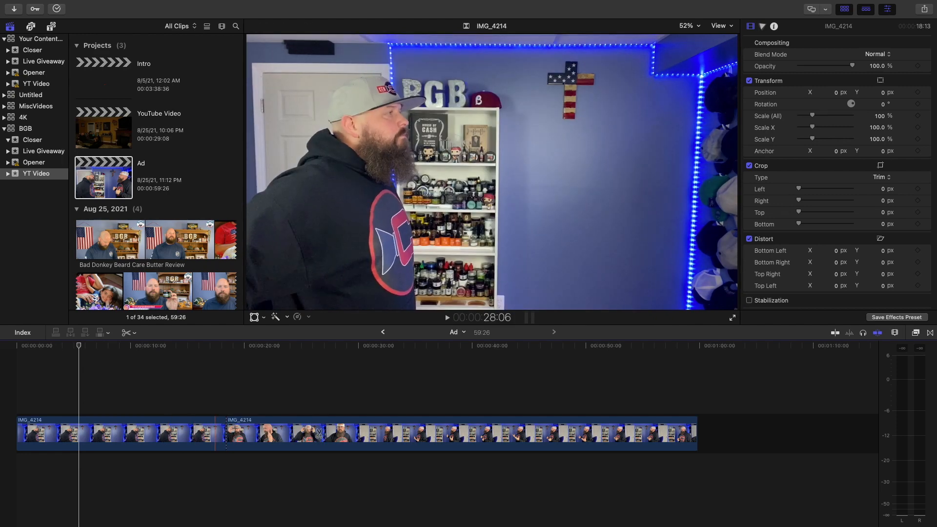
scroll(337, 433, "right", 2)
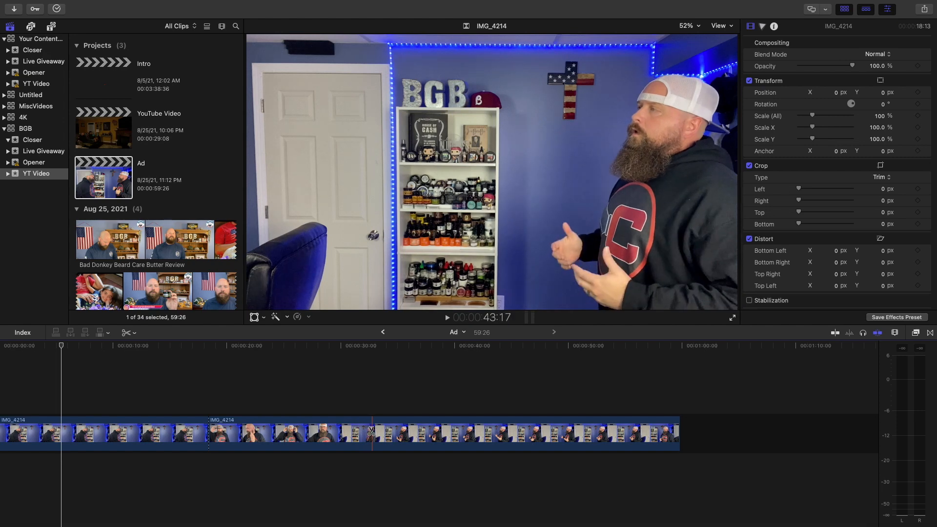
left_click(372, 431)
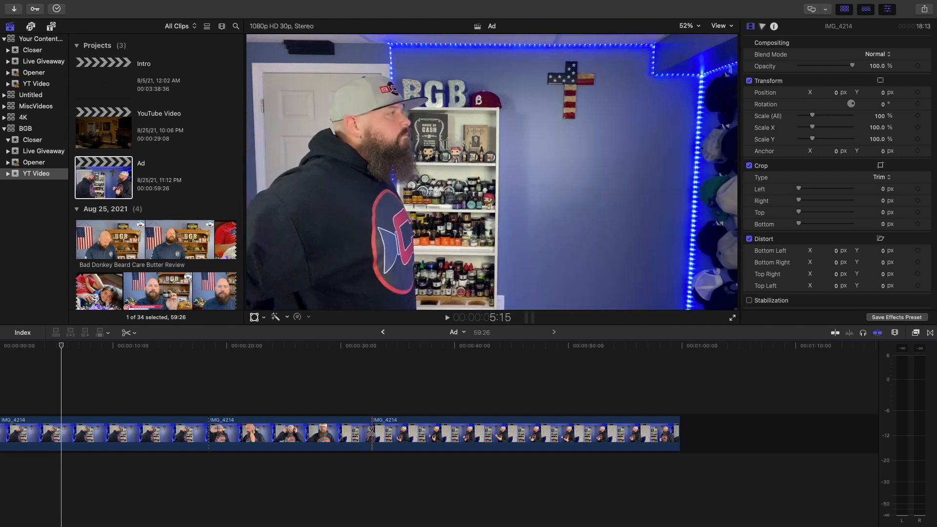
- Delete the middle IMG_4214 segment between the two cuts so the remaining clips sit end to end
key("a")
left_click(309, 432)
key("Delete")
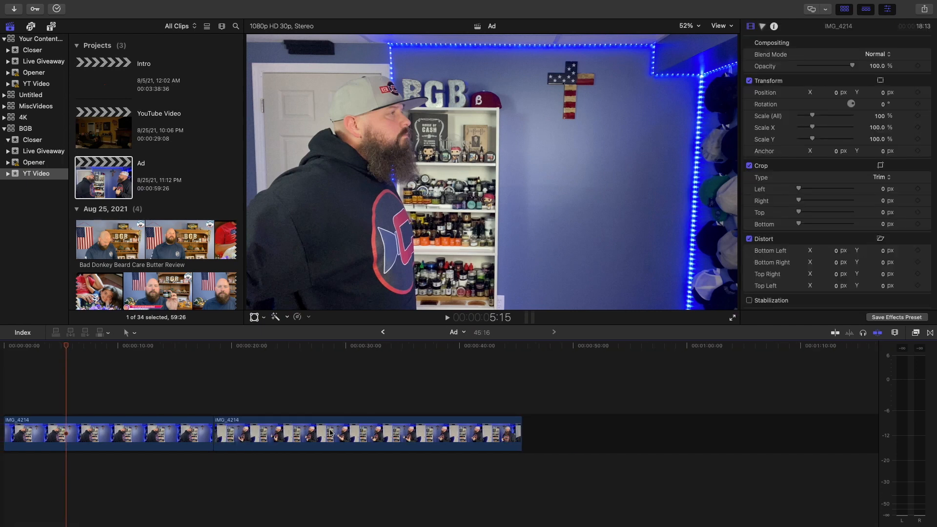
- Compare frames from the two remaining clips to check the man's position on each side of the shot
mouse_move(330, 433)
left_mouse_down()
mouse_move(307, 381)
mouse_move(342, 419)
mouse_move(335, 430)
left_mouse_up()
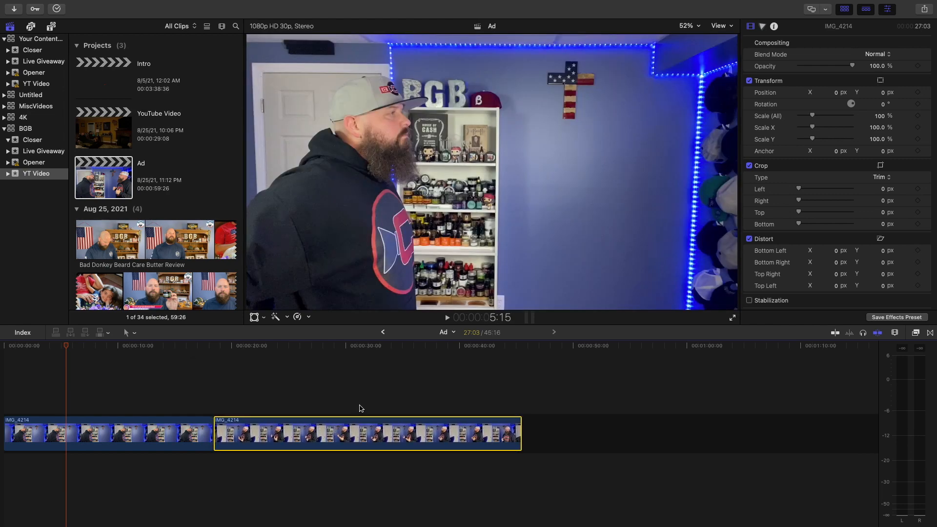
scroll(320, 385, "left", 2)
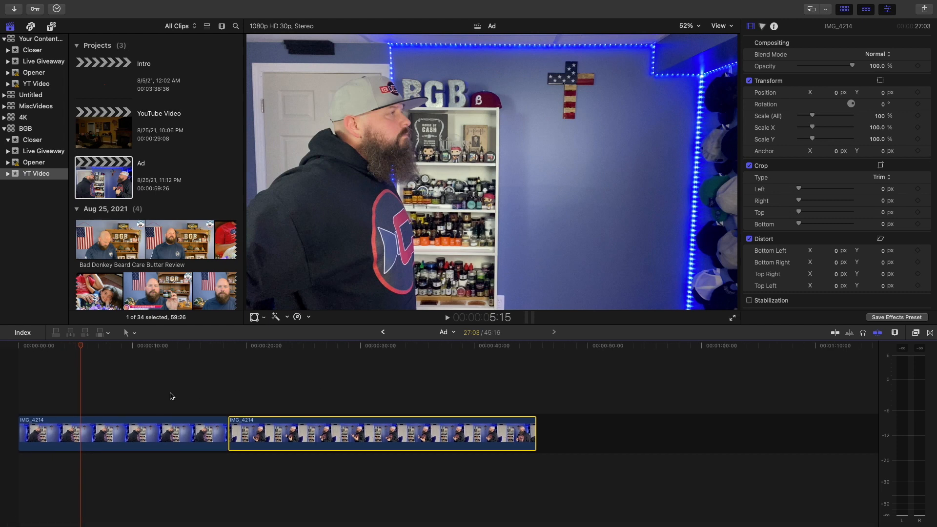
left_click(154, 394)
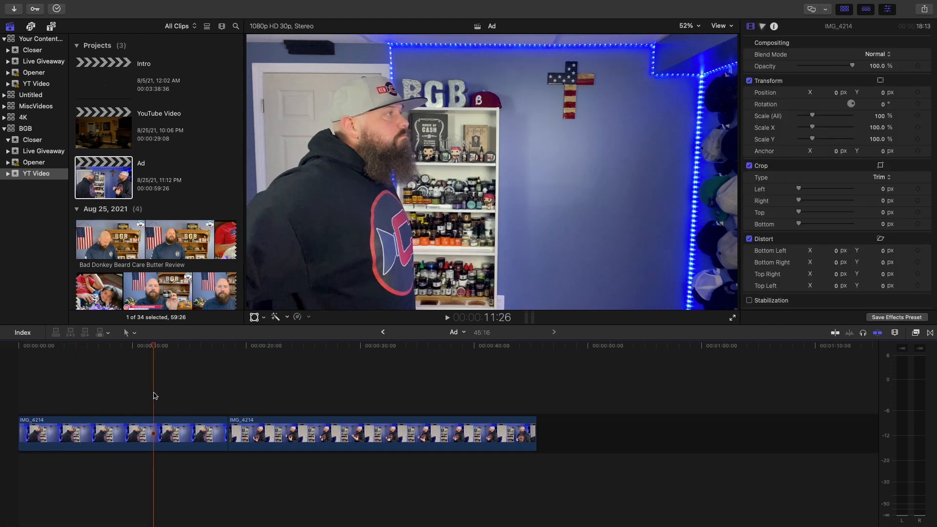
left_click(370, 385)
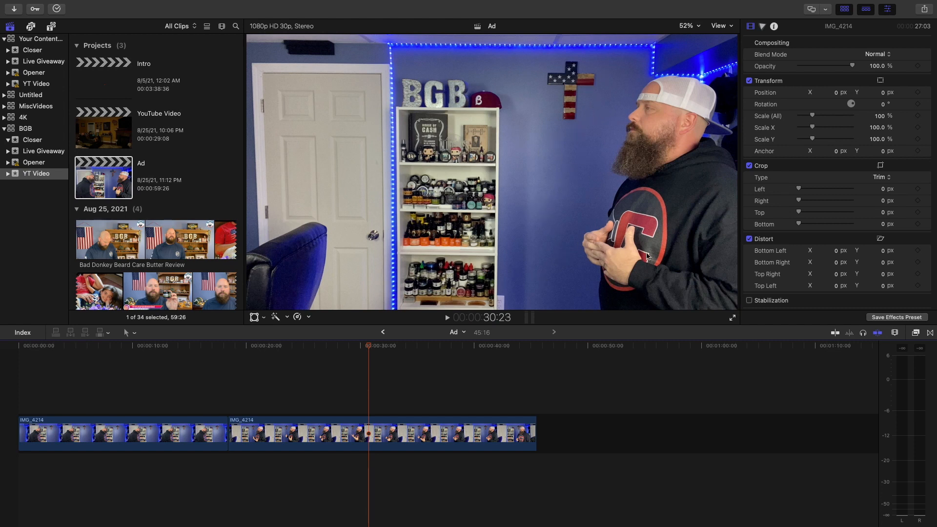
left_click(157, 389)
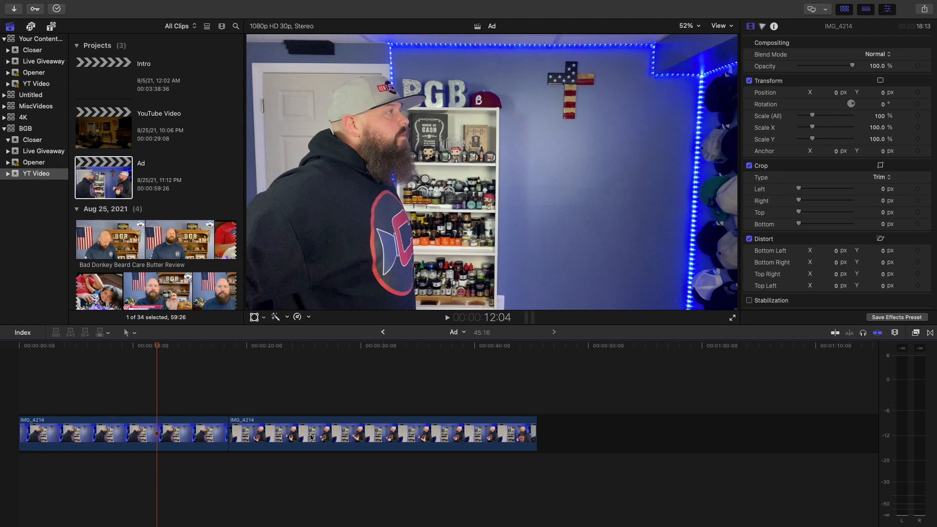
- Stack the second IMG_4214 clip beneath the first, aligned to the start of the timeline, and select the upper clip
left_click_drag(306, 436, 96, 476)
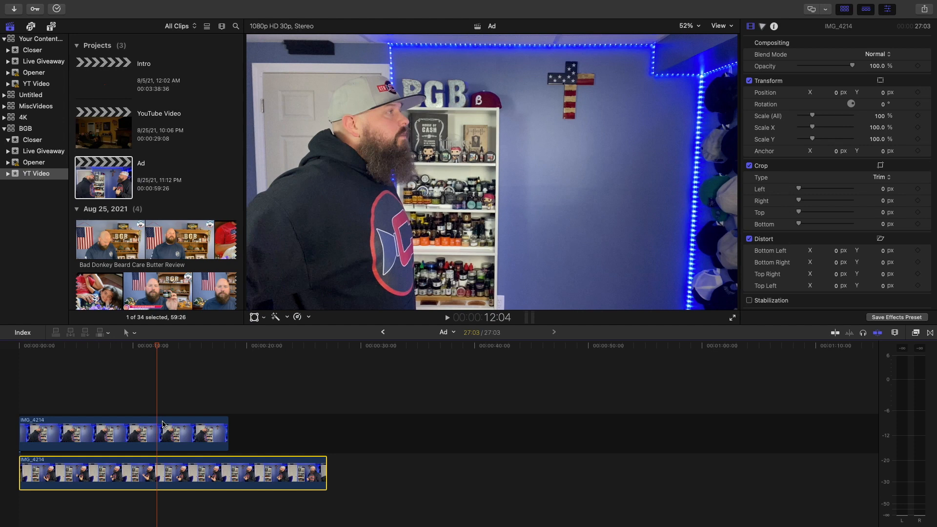
left_click(89, 429)
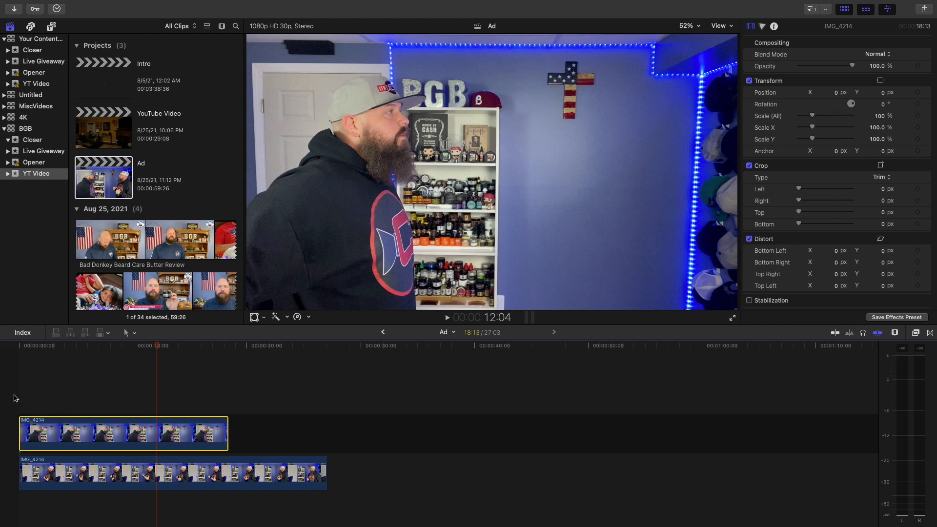
left_click(75, 478)
left_click(74, 437)
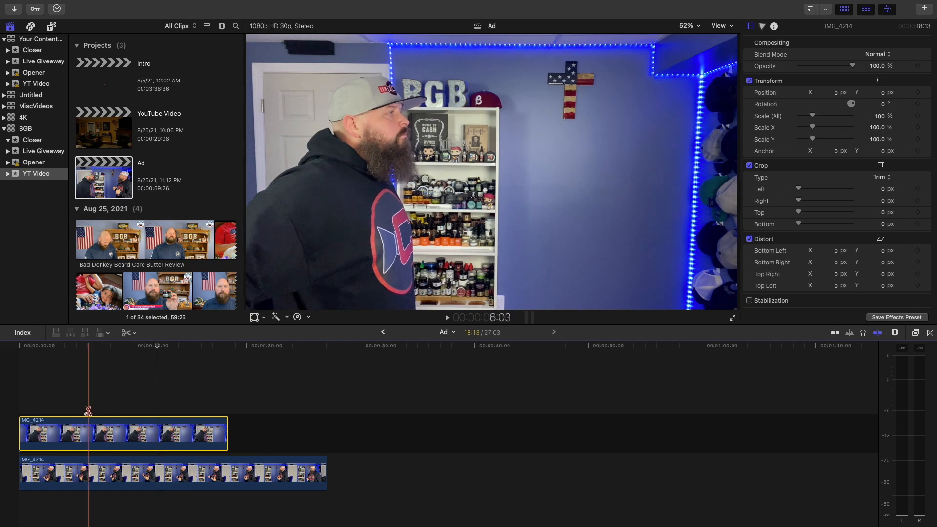
- Show the effects browser, look through the Masks category and search the installed effects for "mask"
key("a")
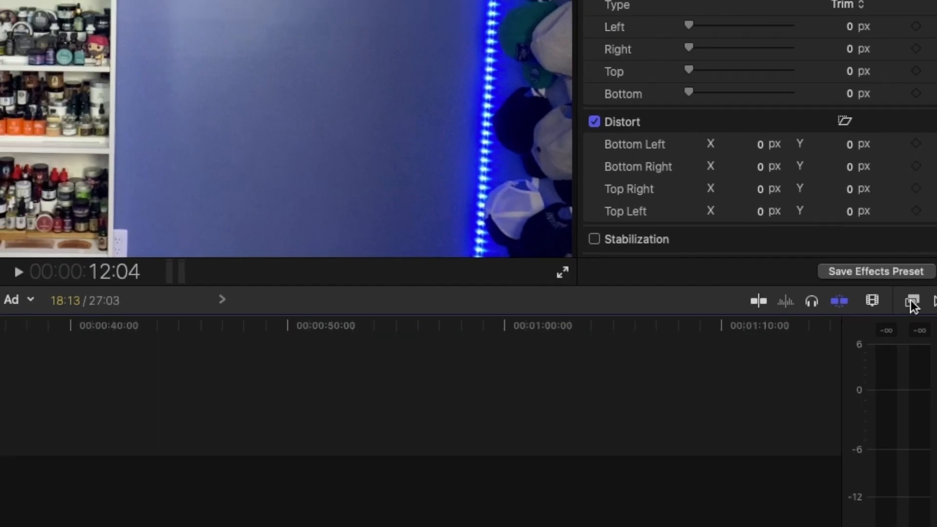
left_click(912, 301)
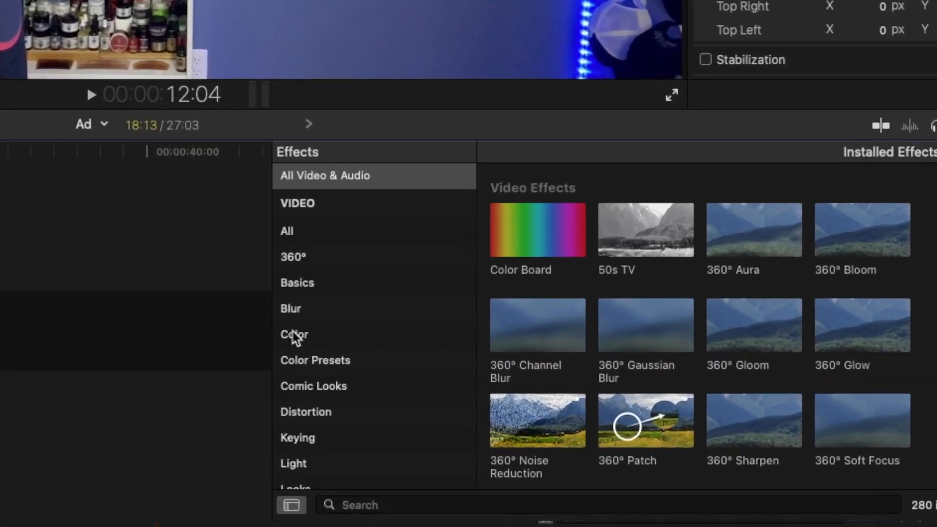
scroll(294, 336, "down", 5)
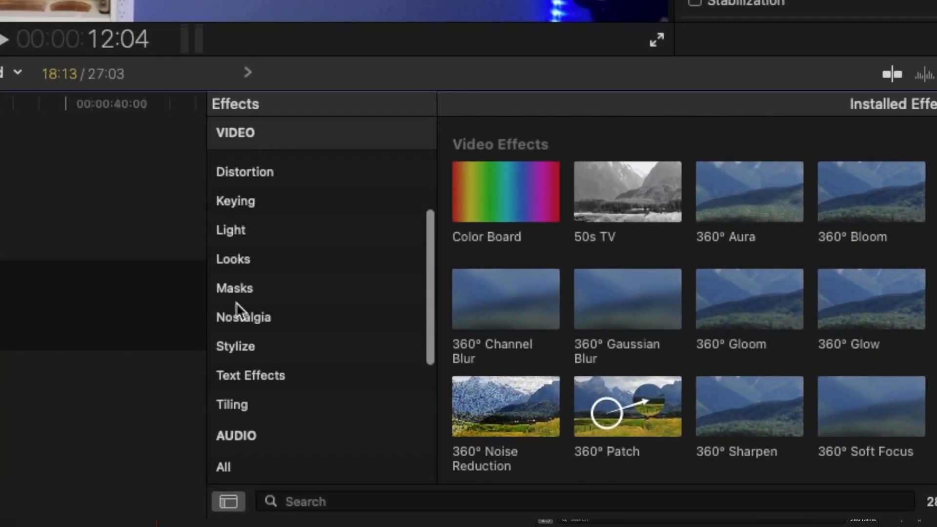
left_click(299, 320)
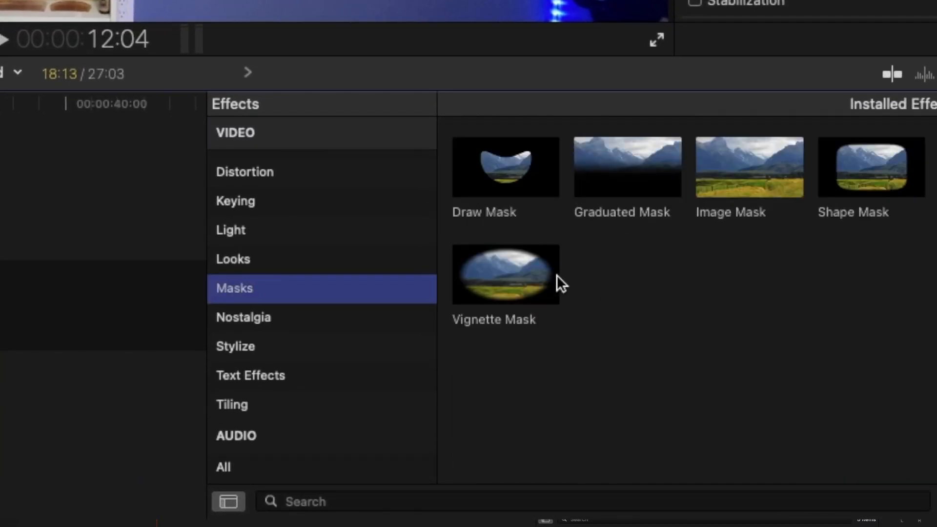
scroll(269, 213, "up", 5)
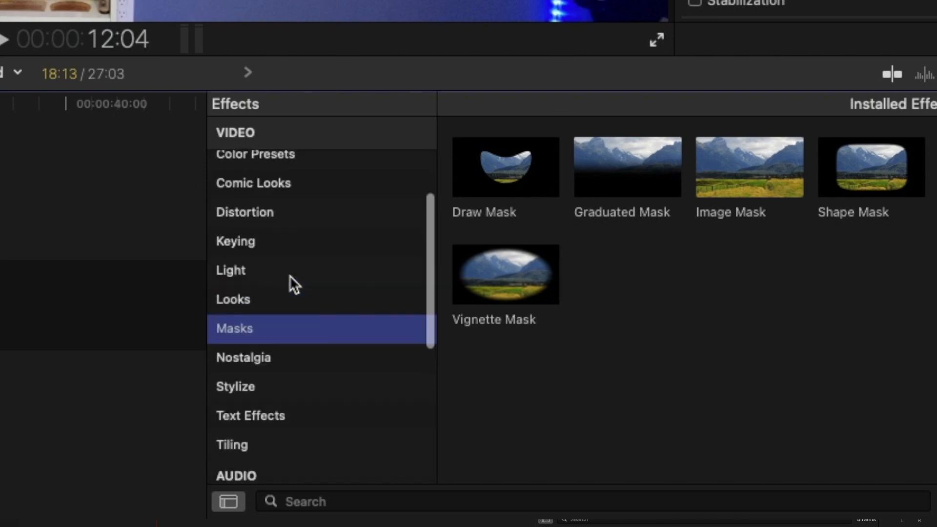
left_click(337, 503)
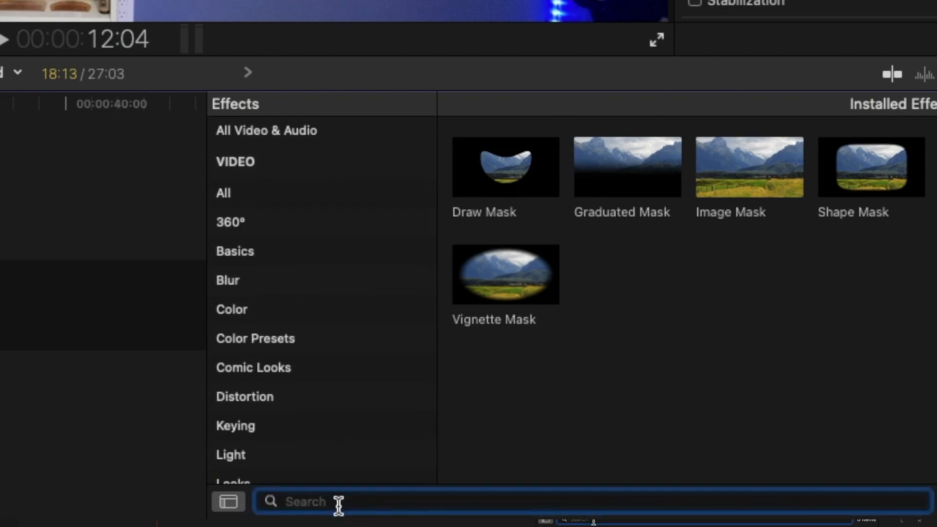
type("mask")
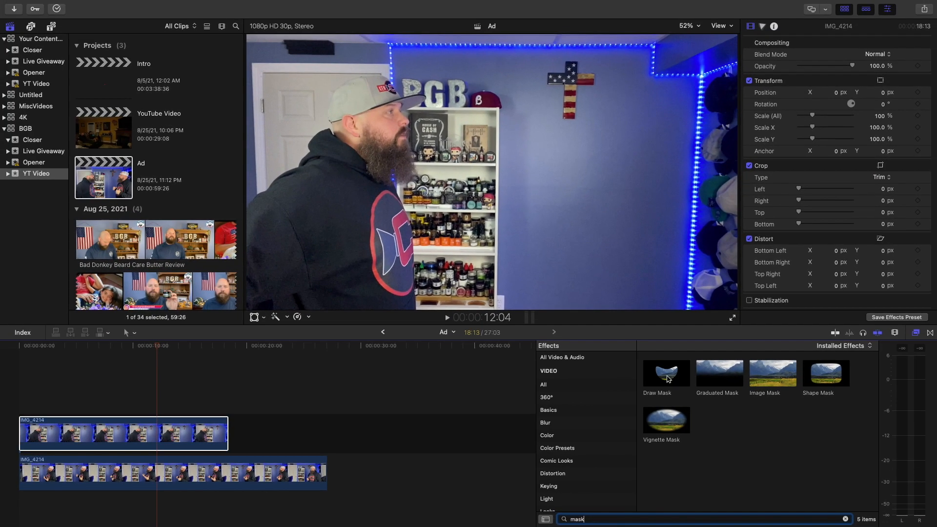
- Apply the Draw Mask effect to the upper IMG_4214 clip in the timeline
left_click(654, 365)
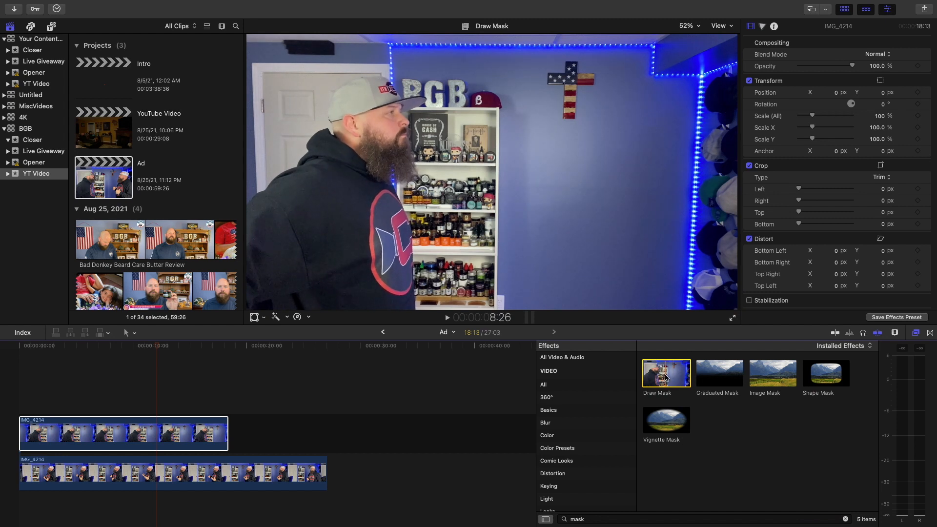
left_click_drag(670, 380, 574, 367)
left_click_drag(224, 404, 130, 436)
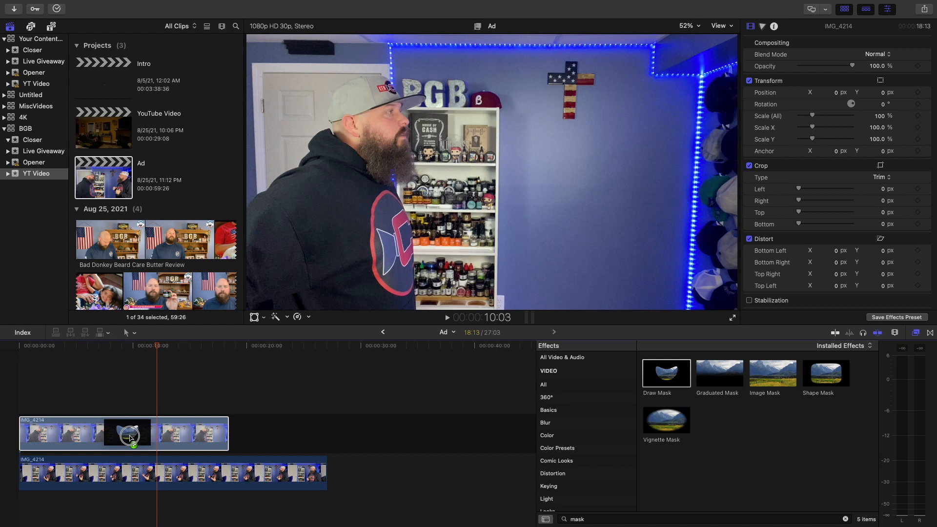
left_click_drag(129, 437, 131, 438)
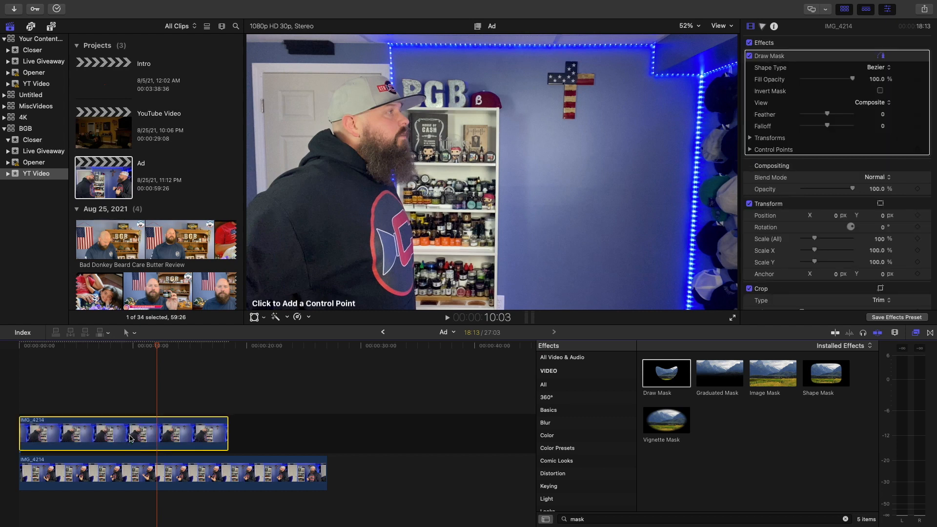